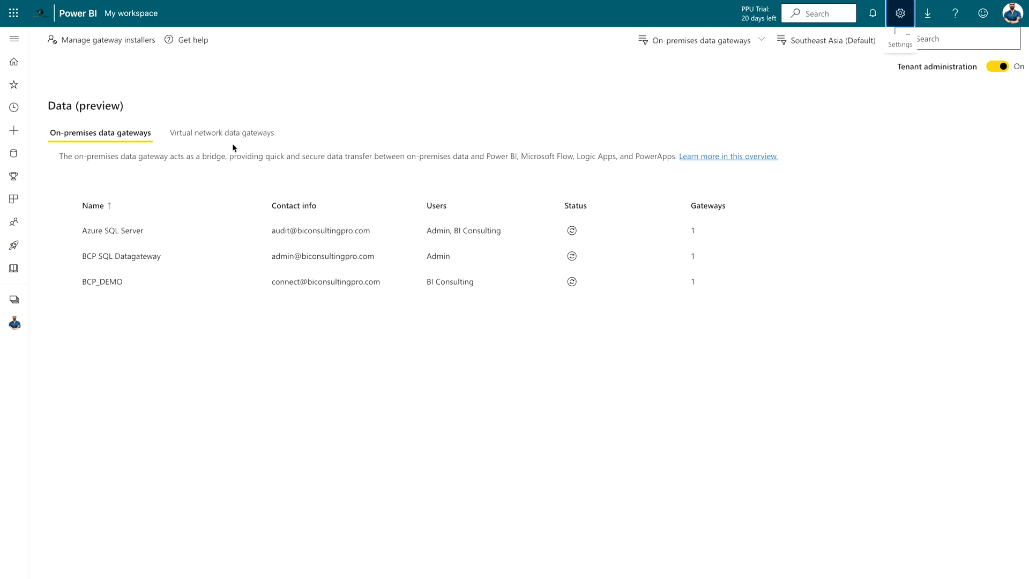
Start a new virtual network data gateway and choose Azure subscription 1 as its subscription.
left_click(196, 135)
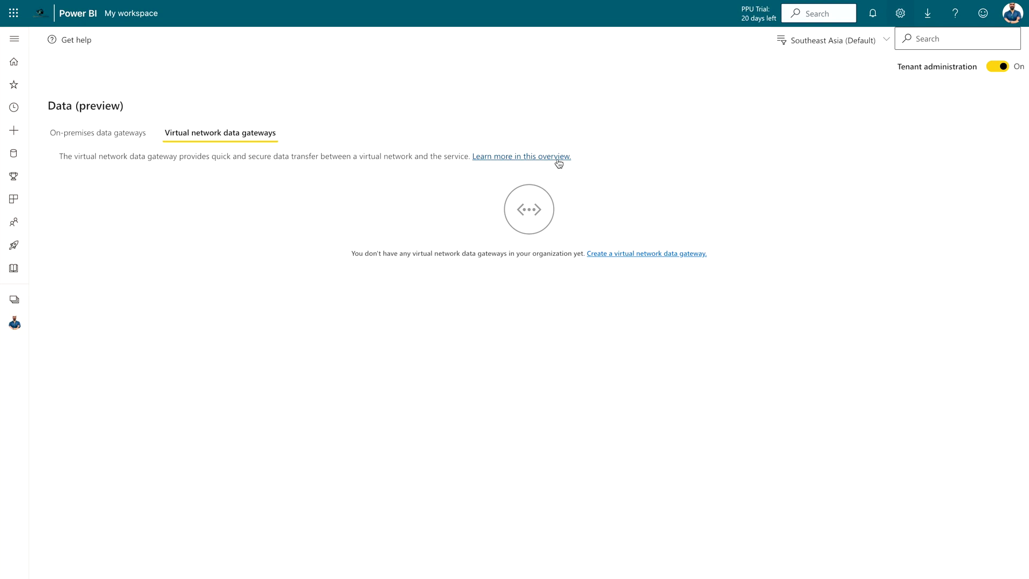
left_click(623, 255)
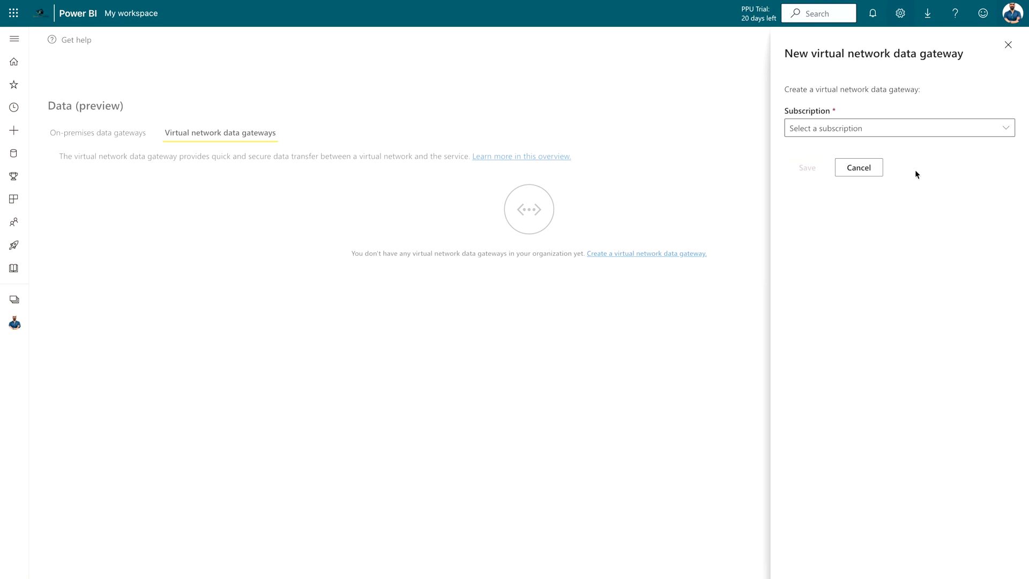
left_click(938, 130)
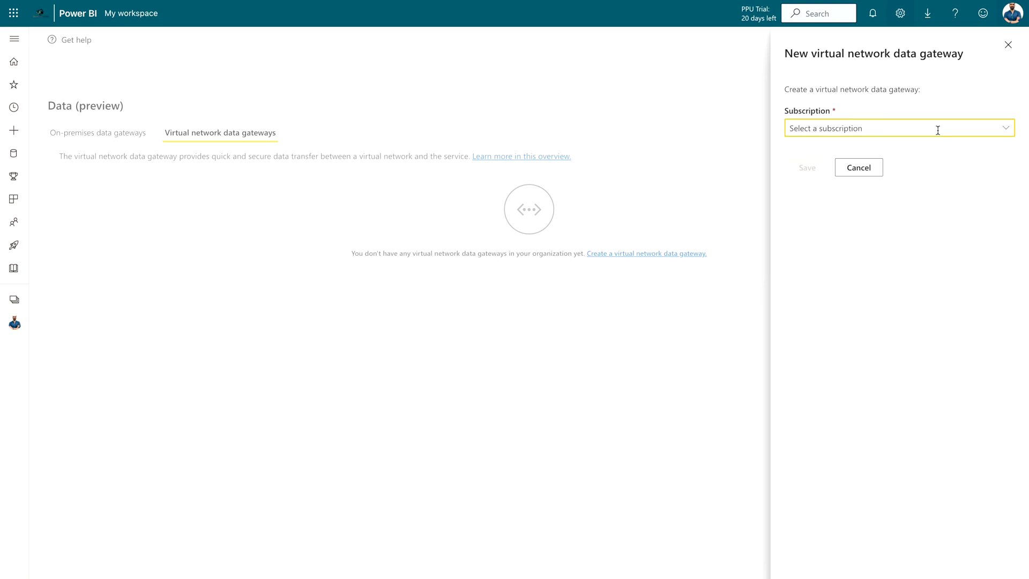
left_click(1007, 129)
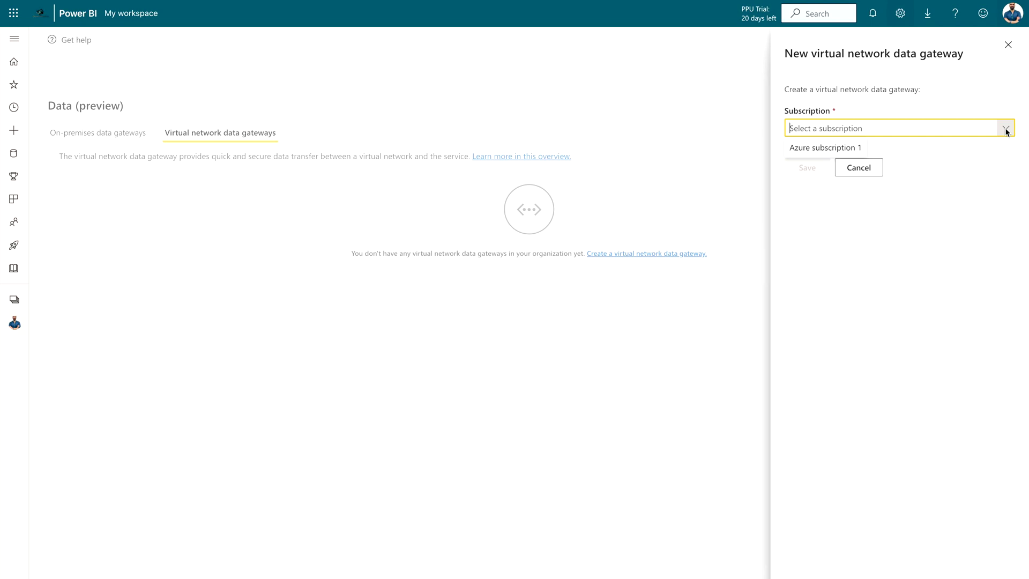
left_click(806, 153)
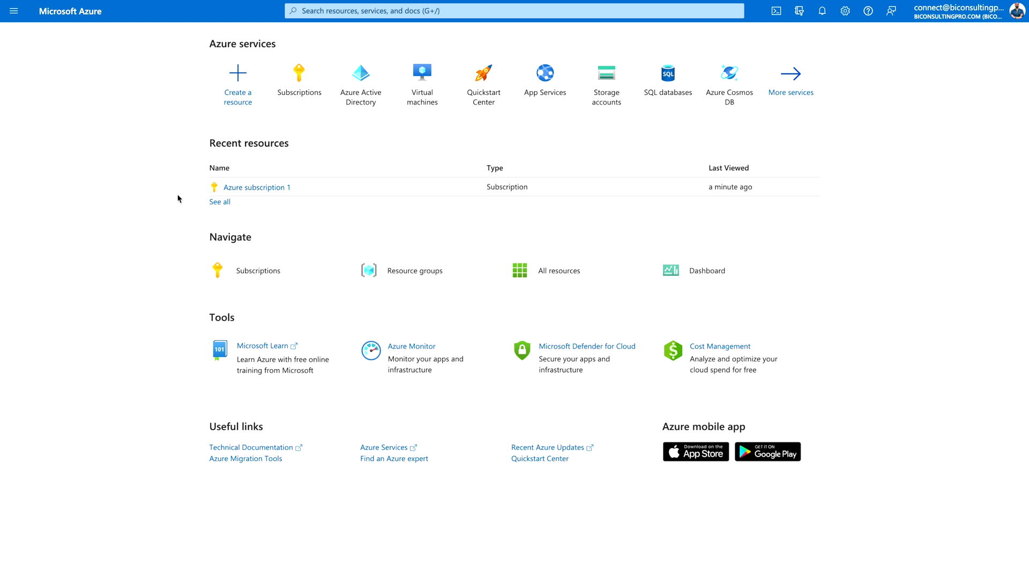
In the Azure portal, open the resource providers list of Azure subscription 1.
mouse_move(273, 194)
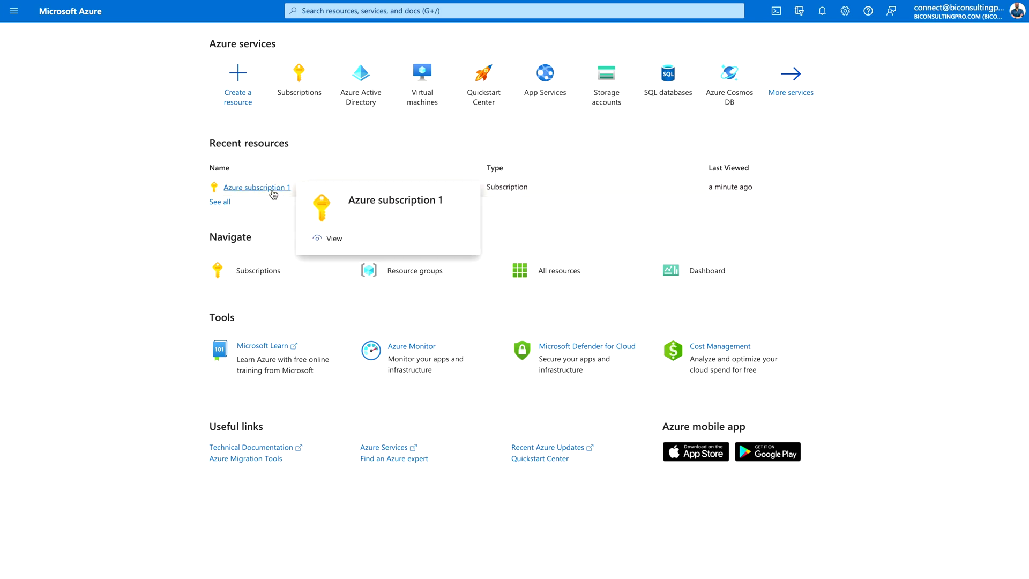
left_click(273, 191)
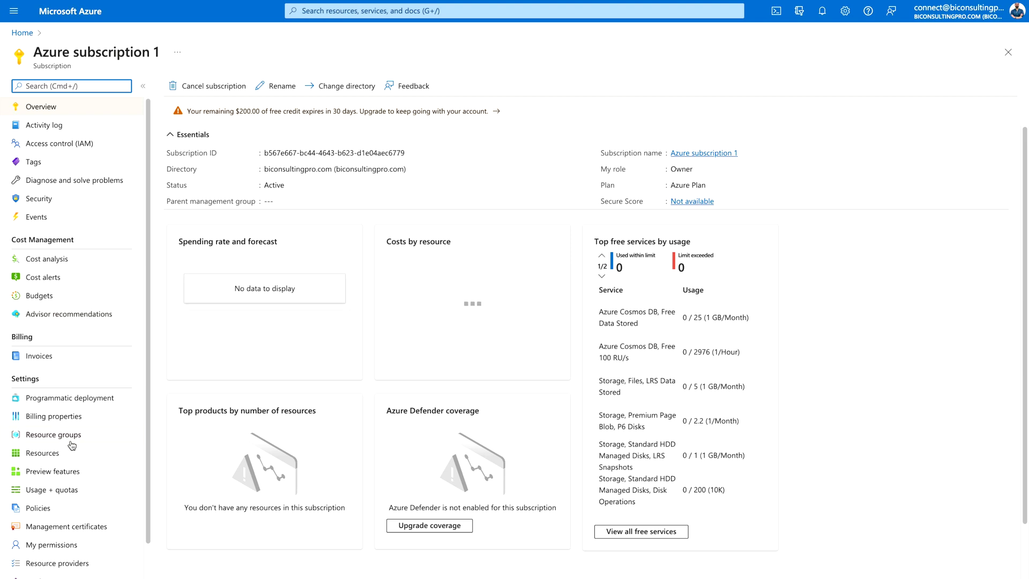
scroll(69, 462, "down", 2)
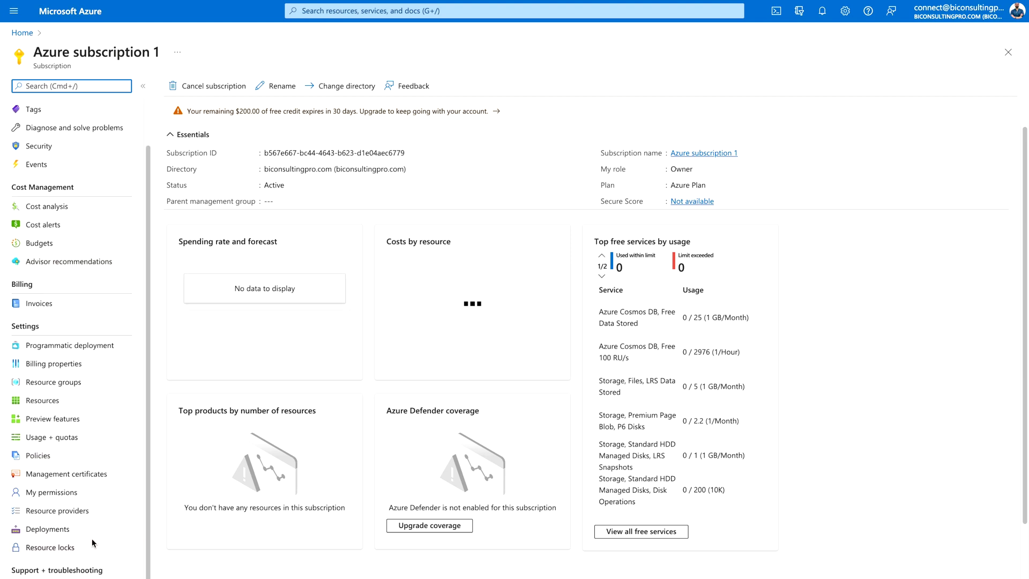
left_click(76, 514)
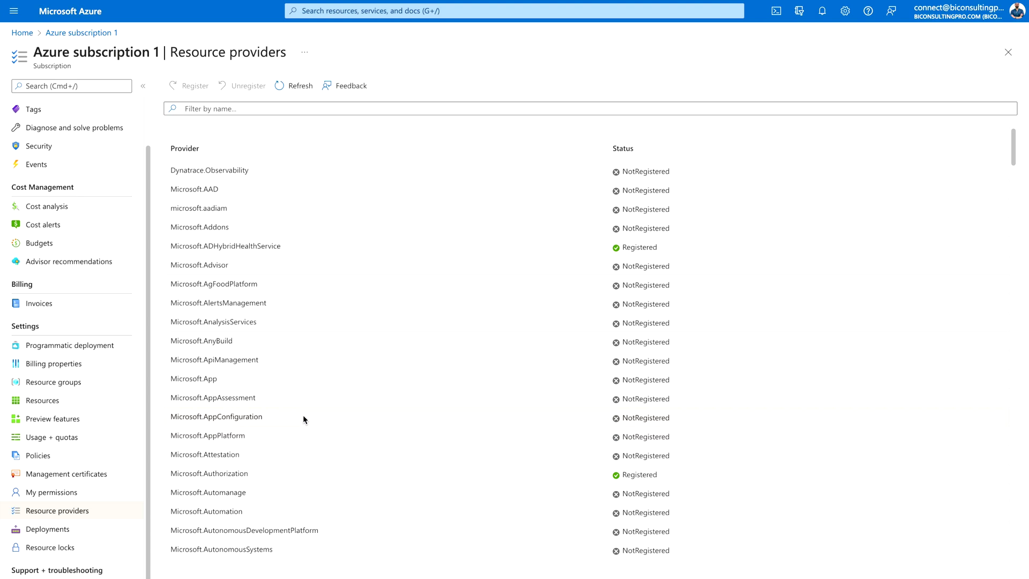
Filter the resource providers by "platf", register Microsoft.PowerPlatform, and refresh the list.
left_click(318, 110)
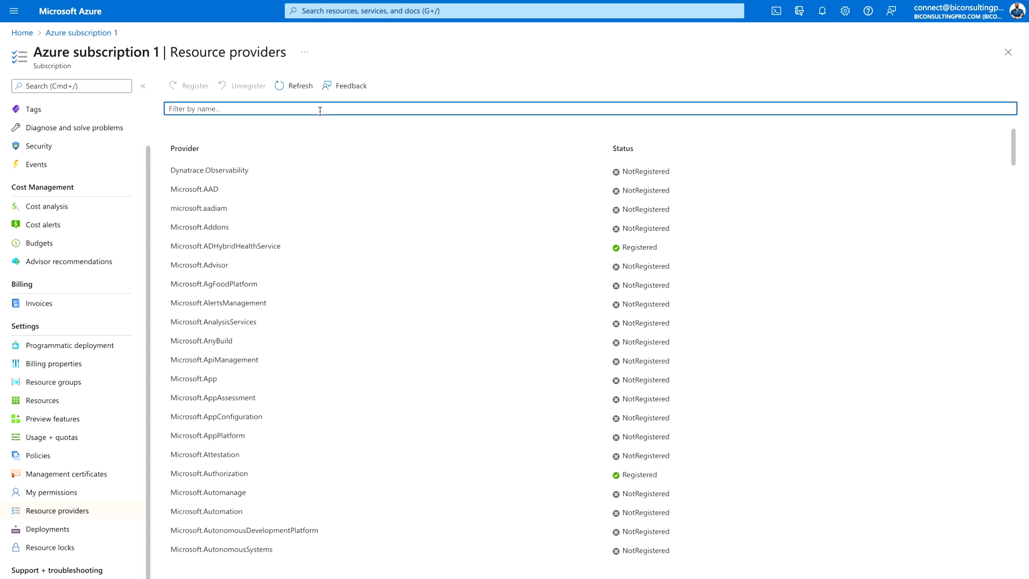
type("platf")
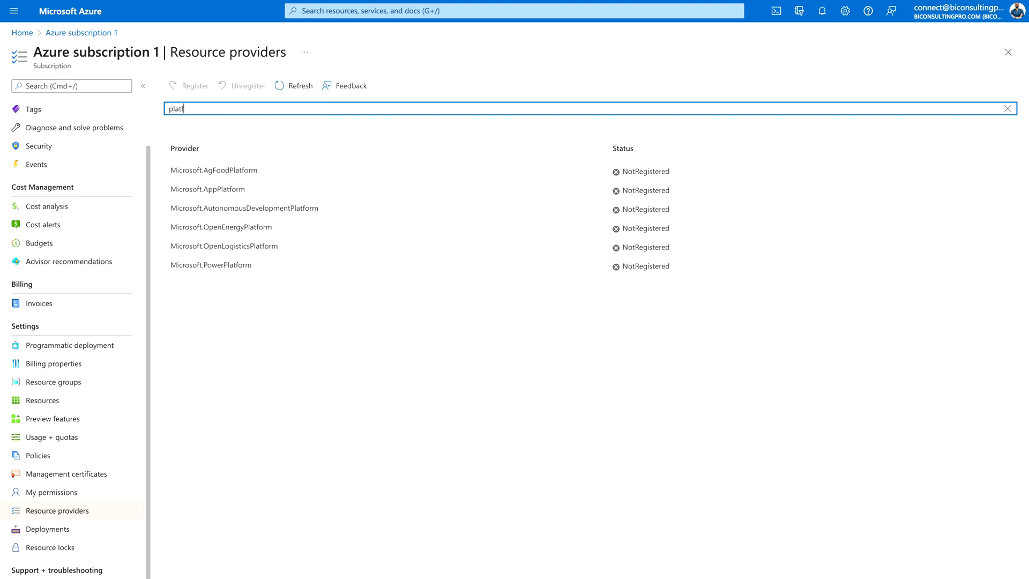
left_click(203, 272)
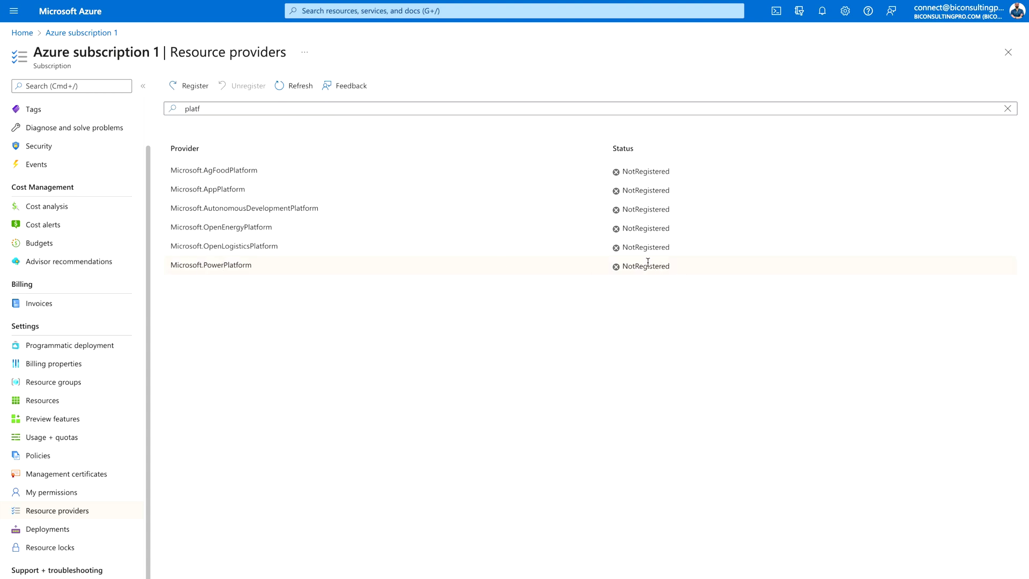
left_click(184, 89)
left_click(297, 84)
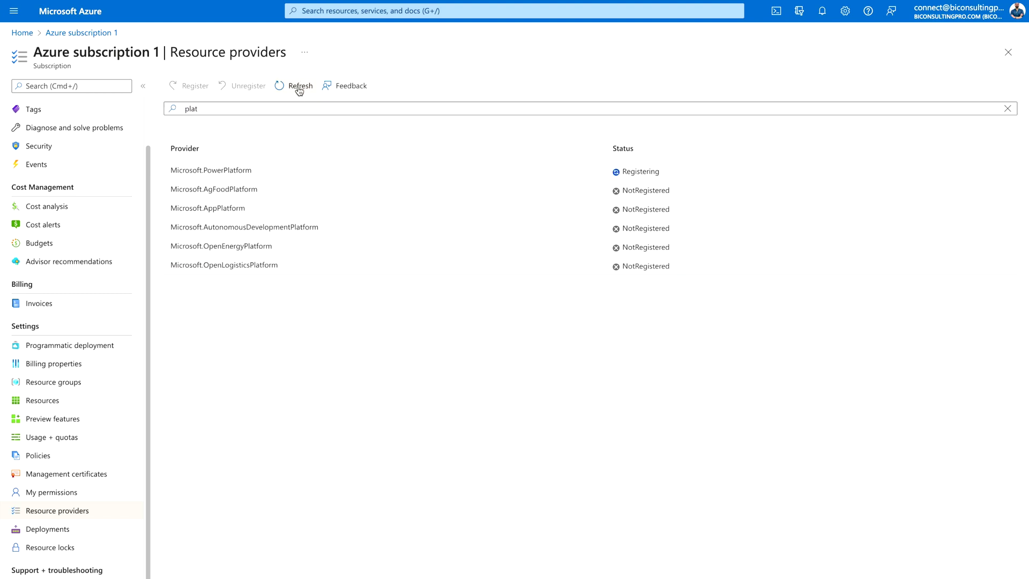
left_click(298, 90)
scroll(79, 260, "down", 1)
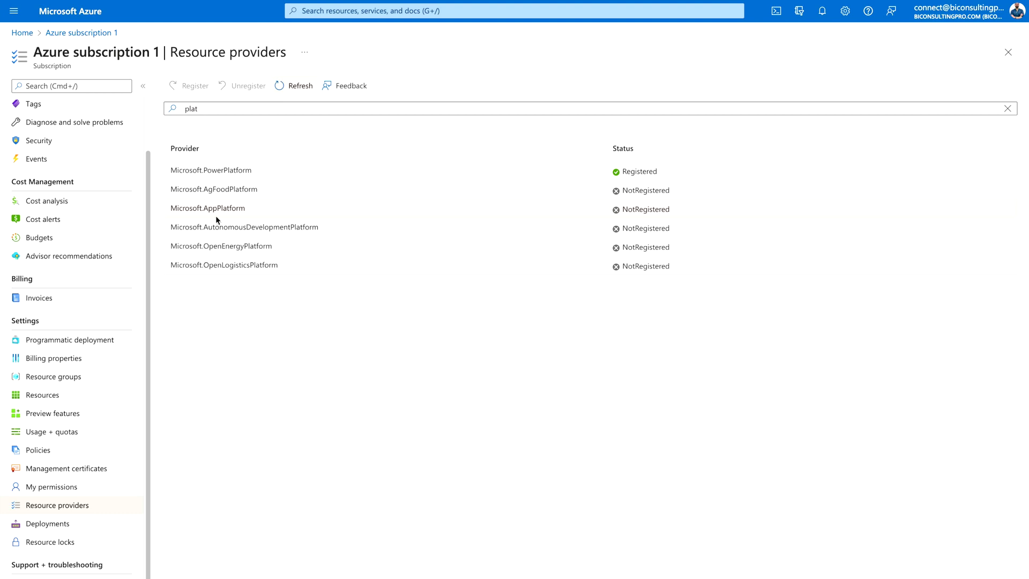
Leave the resource providers and find the Virtual networks service through the portal-wide search.
left_click(59, 34)
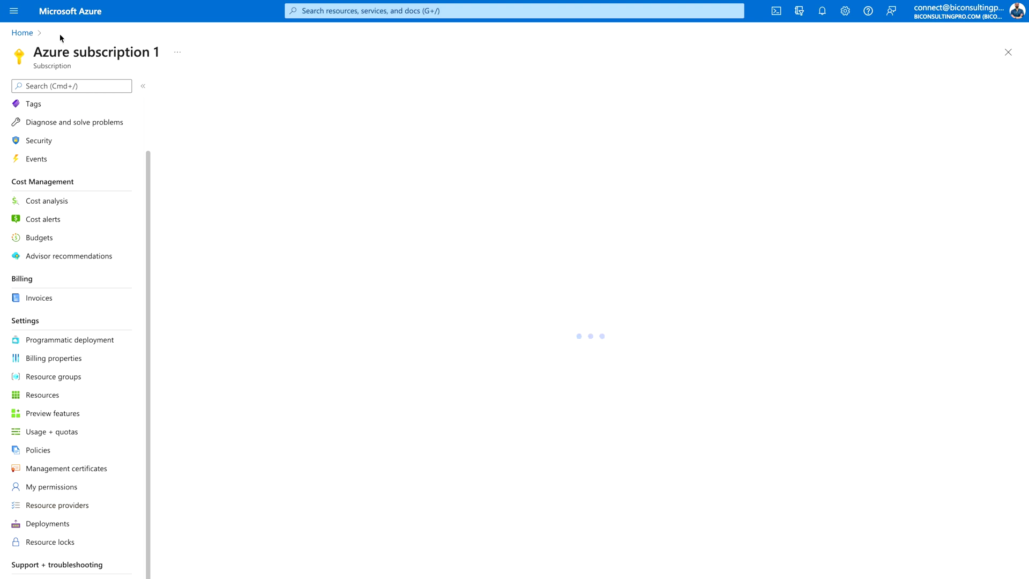
left_click(397, 11)
type("virtual netw")
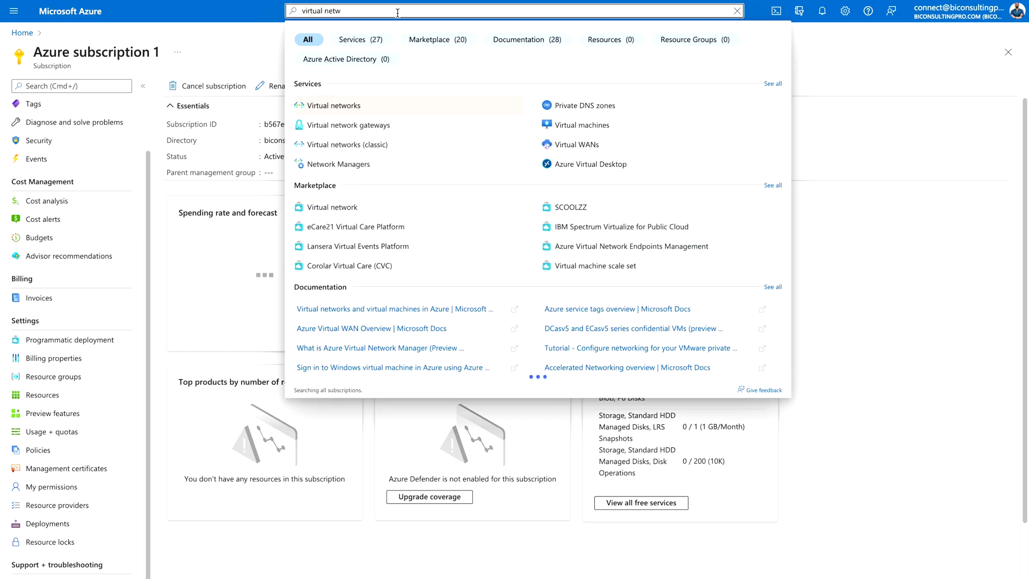
left_click(334, 106)
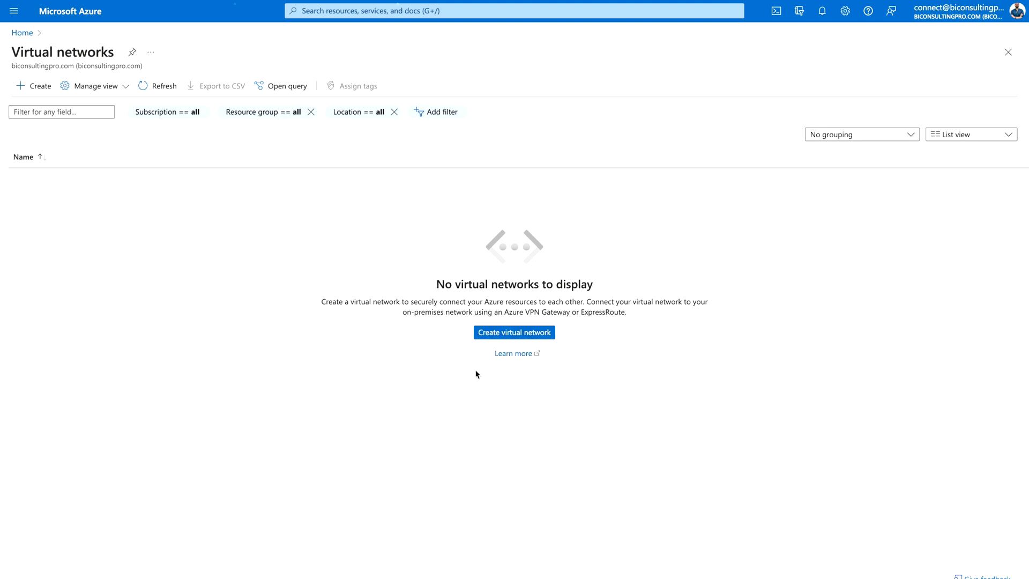
Create a virtual network named PP_VNET in a new resource group PowerBI, region East US, under Azure subscription 1.
left_click(514, 332)
left_click(180, 204)
type("P")
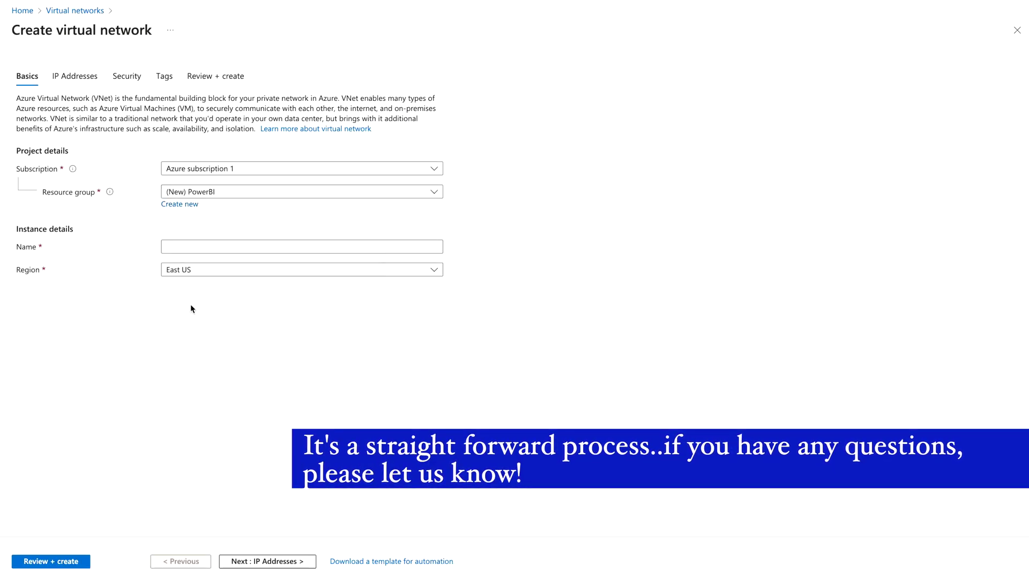
left_click(215, 246)
type("PP_V")
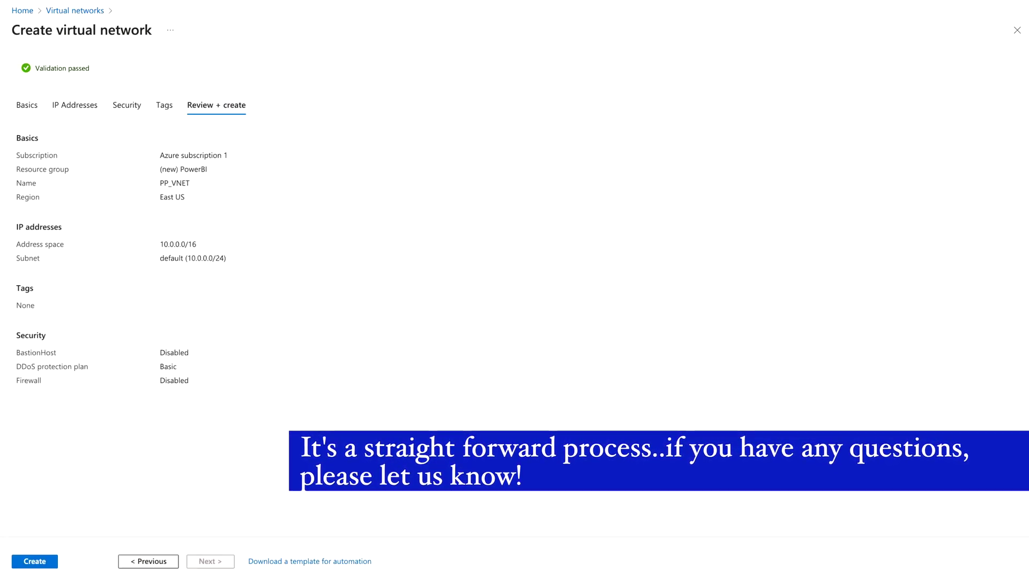
left_click(35, 561)
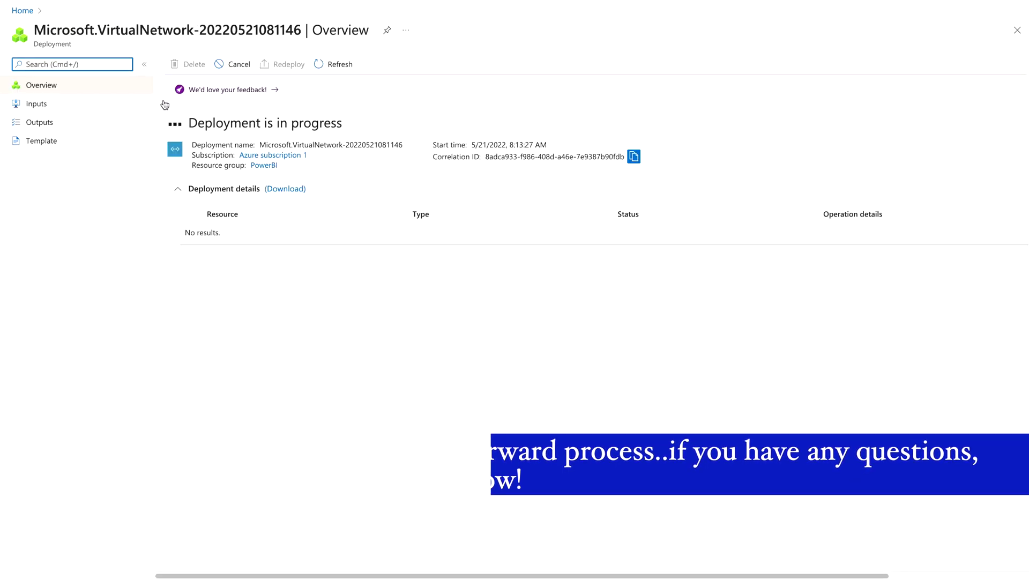
Check that the deployment is complete and open the PP_VNET virtual network's overview.
left_click_drag(190, 127, 355, 126)
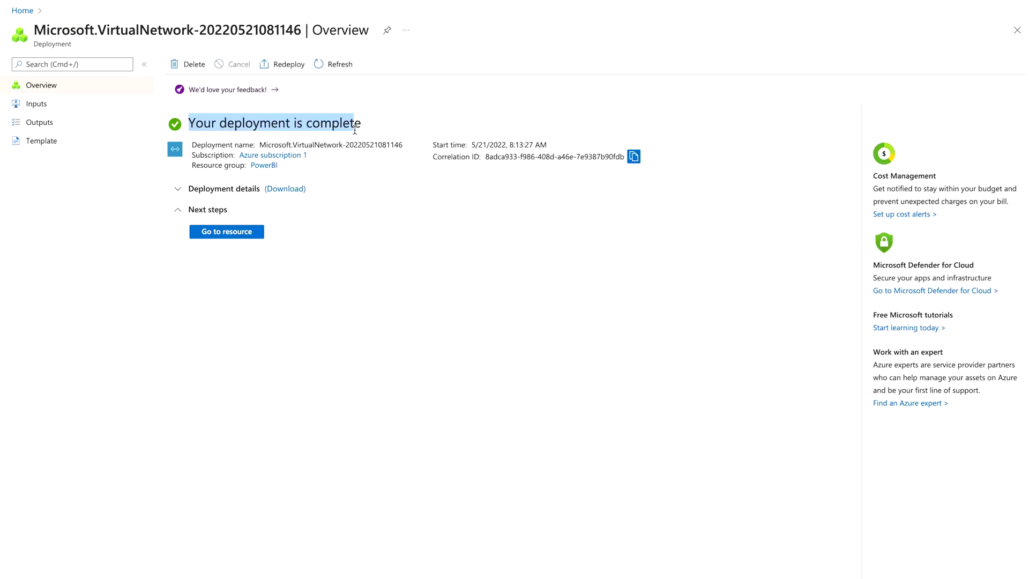
left_click(242, 233)
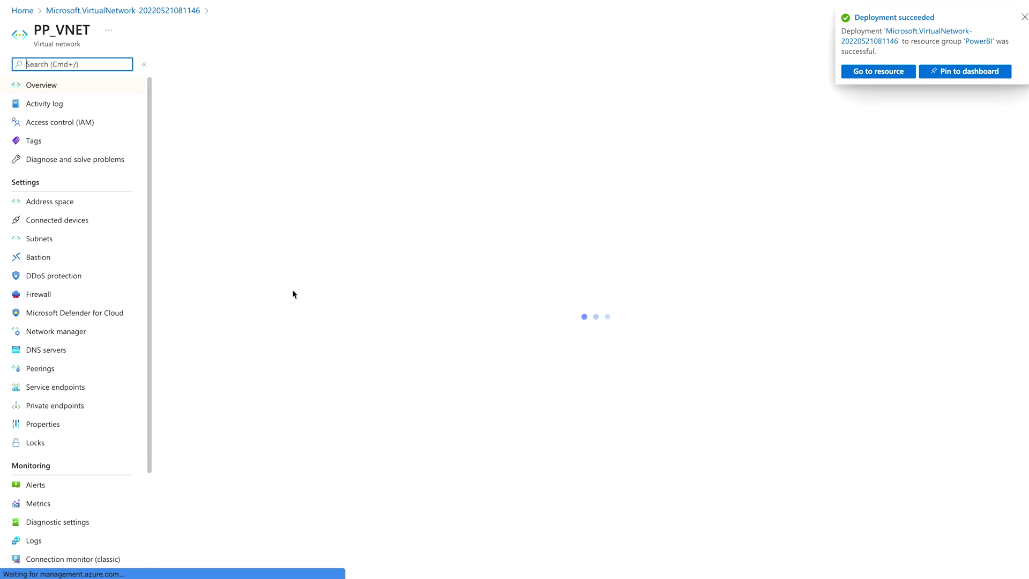
left_click_drag(92, 30, 33, 27)
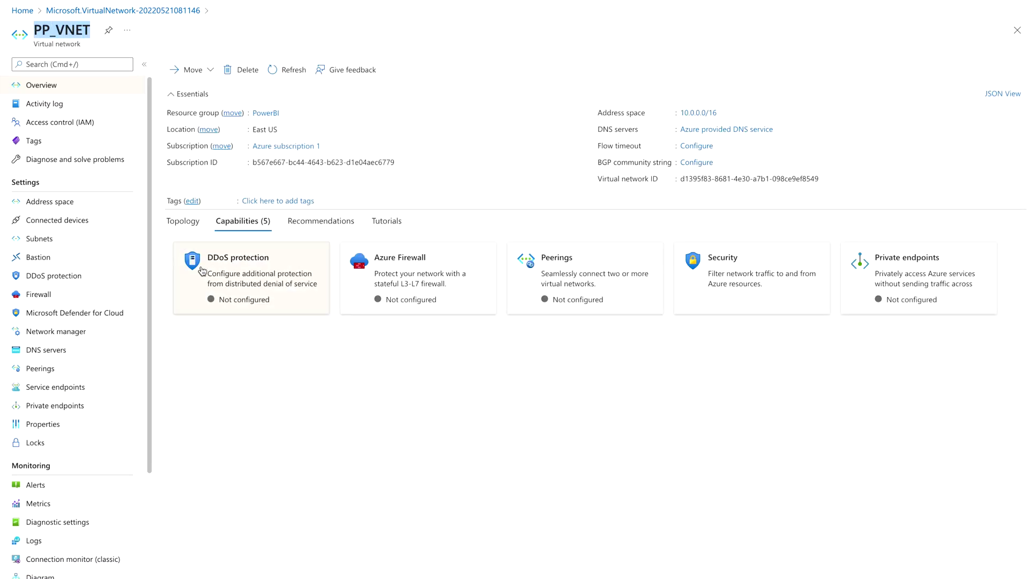
left_click(361, 409)
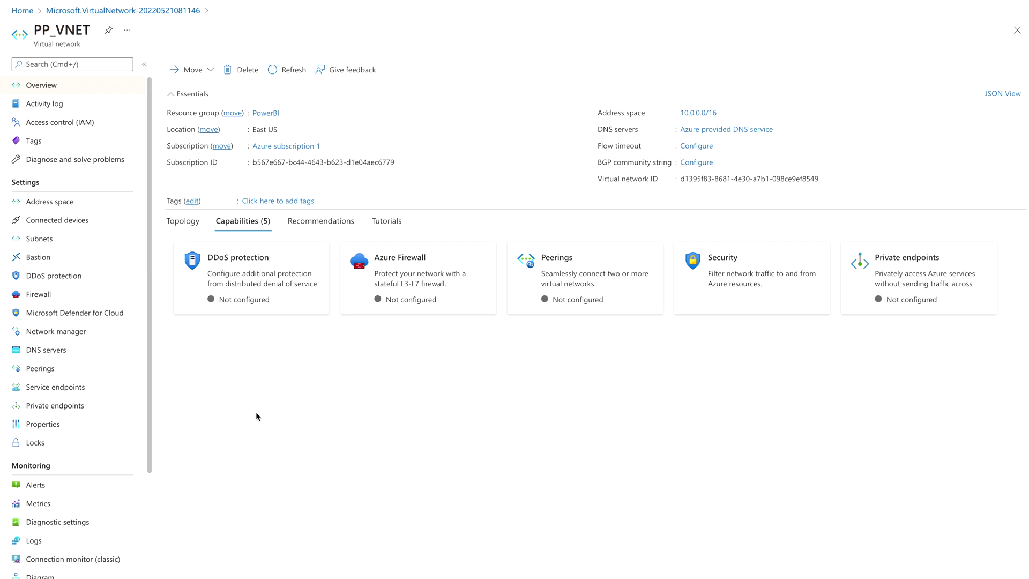
Start adding a subnet to PP_VNET and name it PP_VENT_Subnet.
left_click(52, 244)
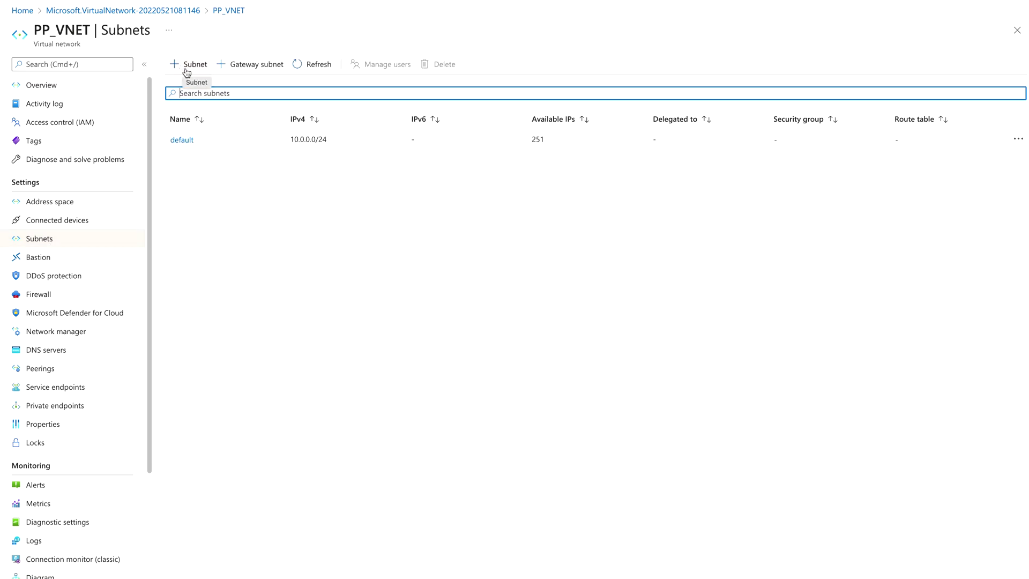
left_click(186, 70)
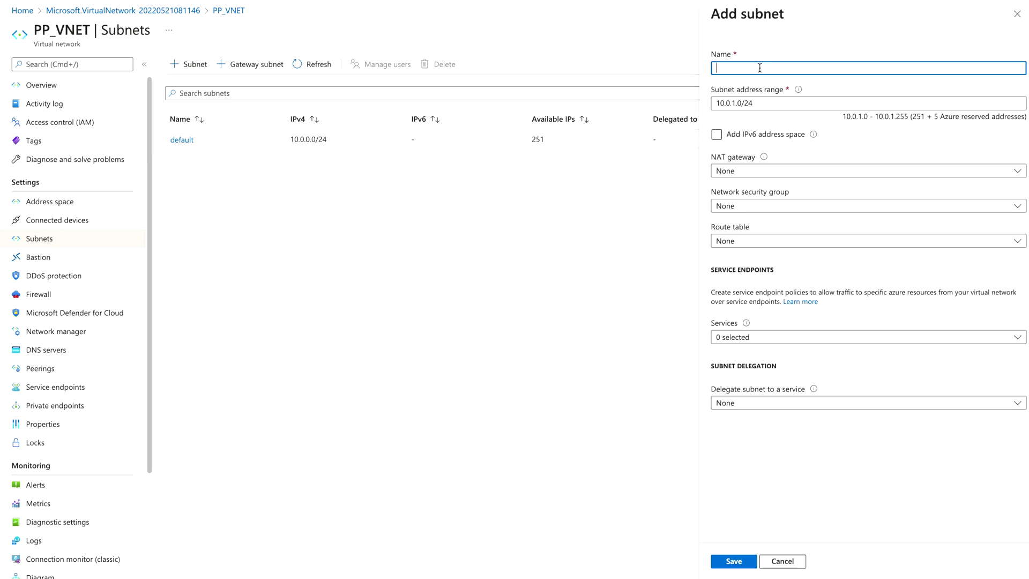
type("PP_VENT_Subnet")
Delegate the new subnet to Microsoft.PowerPlatform/vnetaccesslinks and save it.
left_click(791, 408)
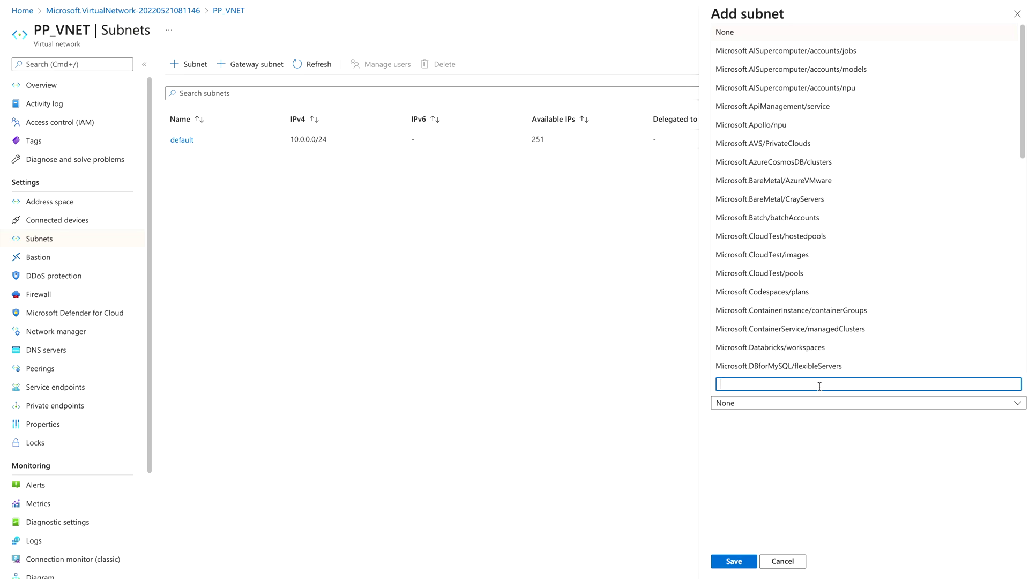
type("power")
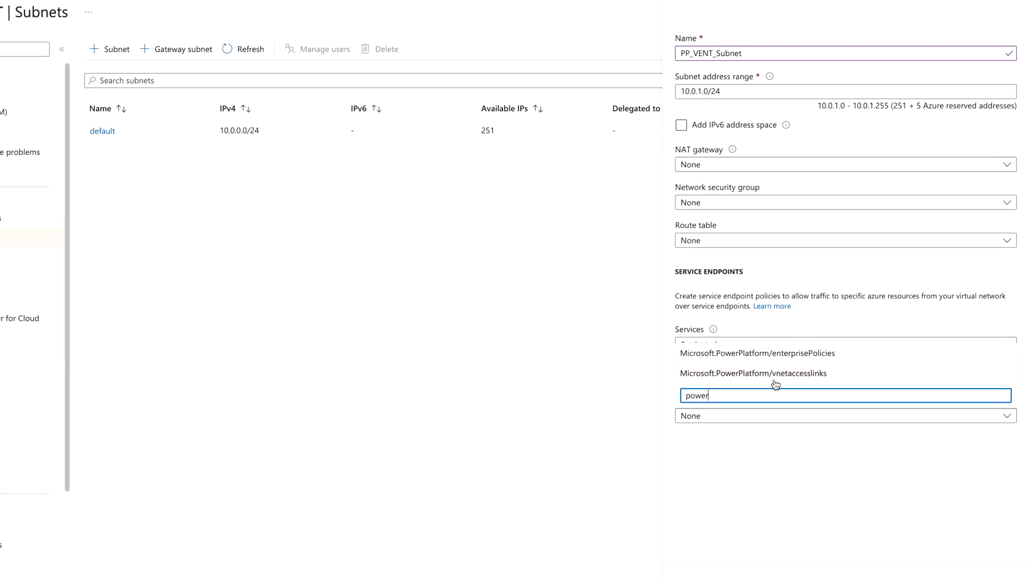
left_click(761, 340)
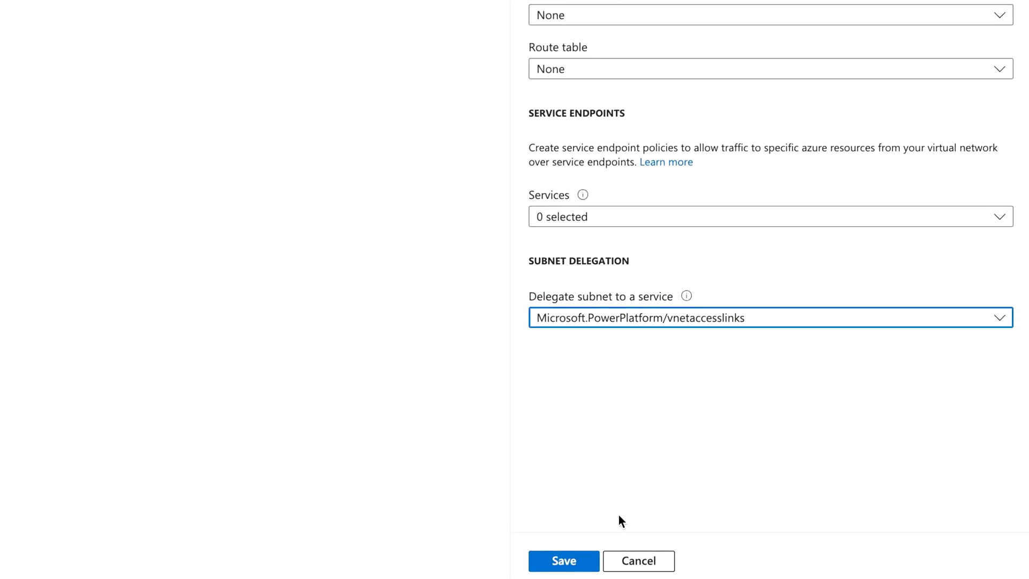
left_click(597, 569)
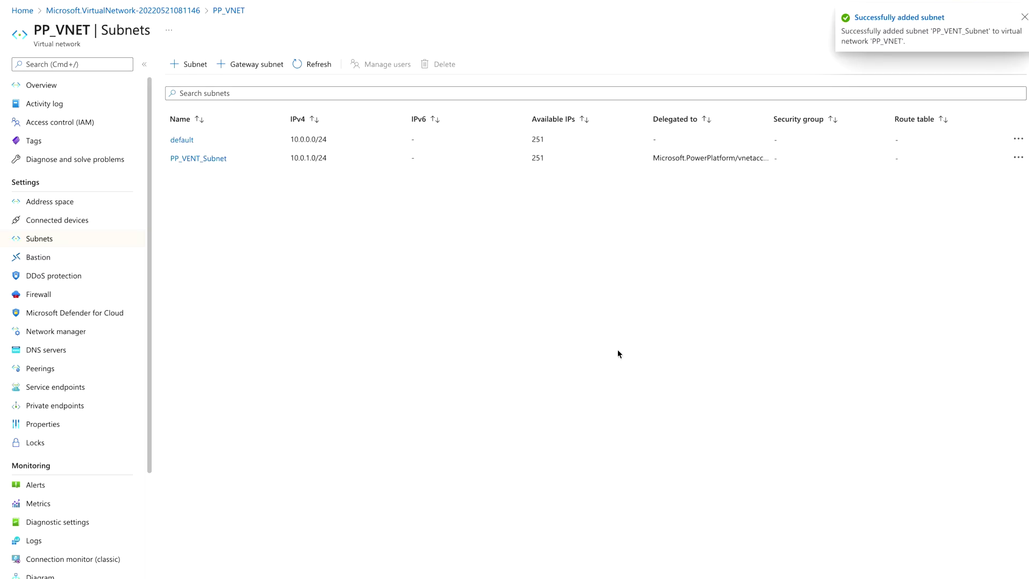
left_click(205, 164)
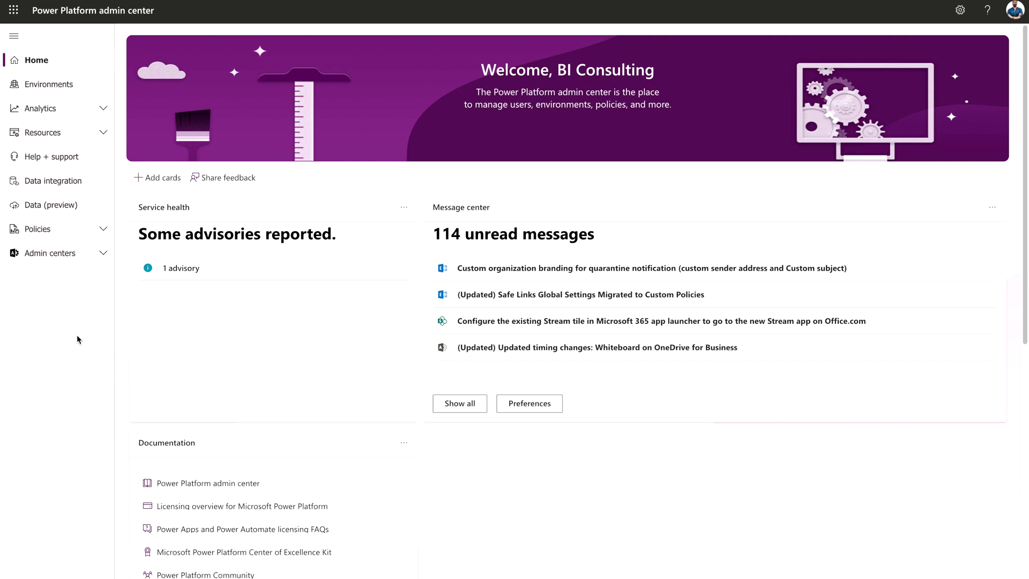
In the Power Platform admin center, start a new virtual network data gateway with Azure subscription 1 as its subscription.
left_click(72, 212)
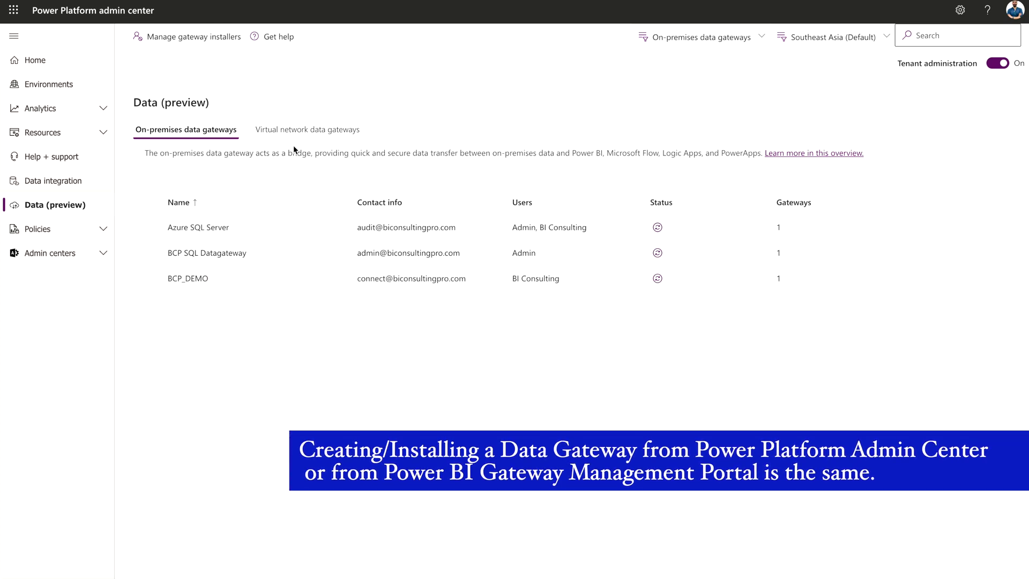
left_click(300, 130)
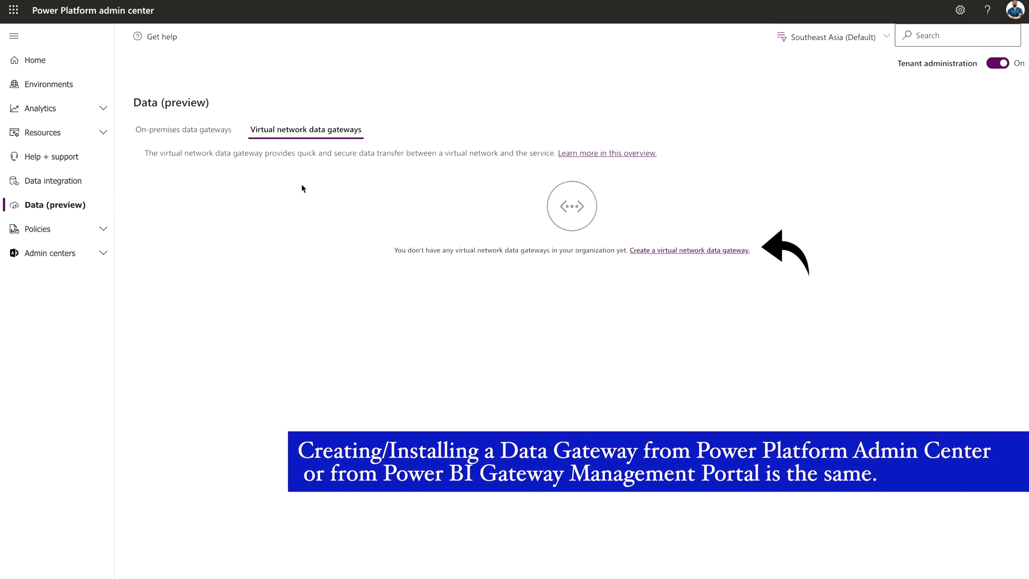
left_click(678, 250)
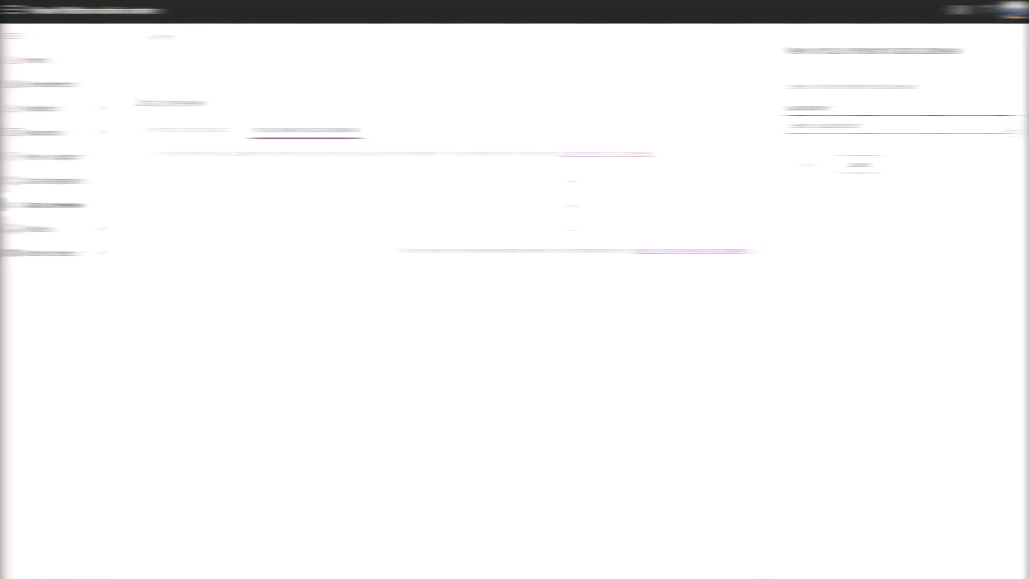
left_click(1008, 124)
left_click(793, 144)
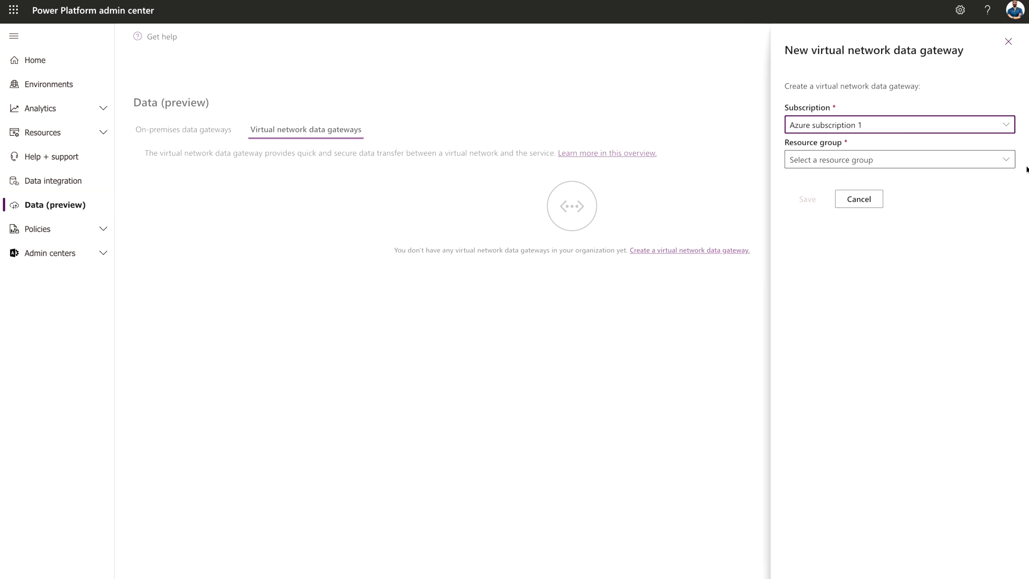
Set the new gateway's resource group to PowerBI, virtual network to PP_VNET and subnet to PP_VENT_Subnet.
left_click(1004, 161)
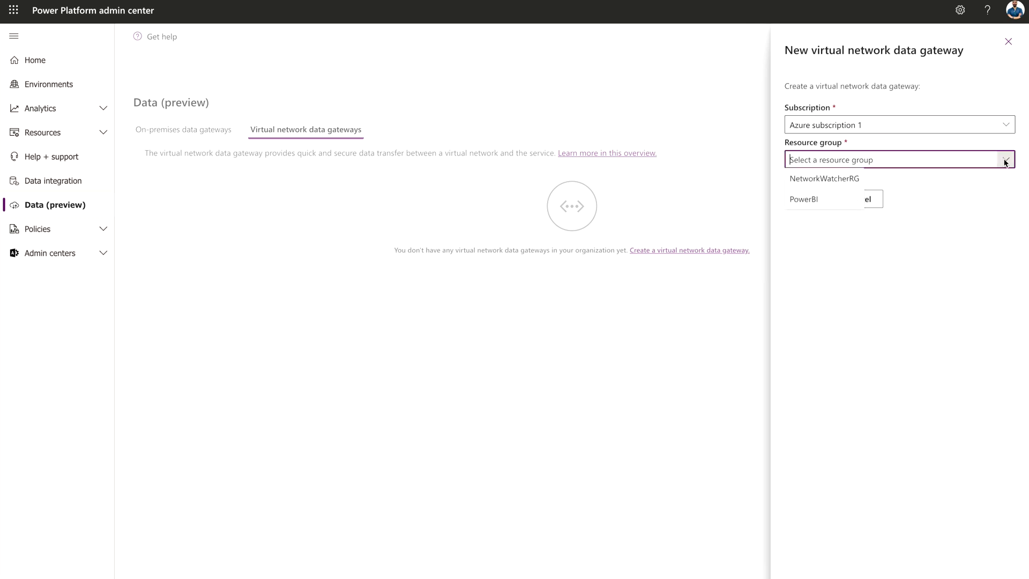
left_click(815, 204)
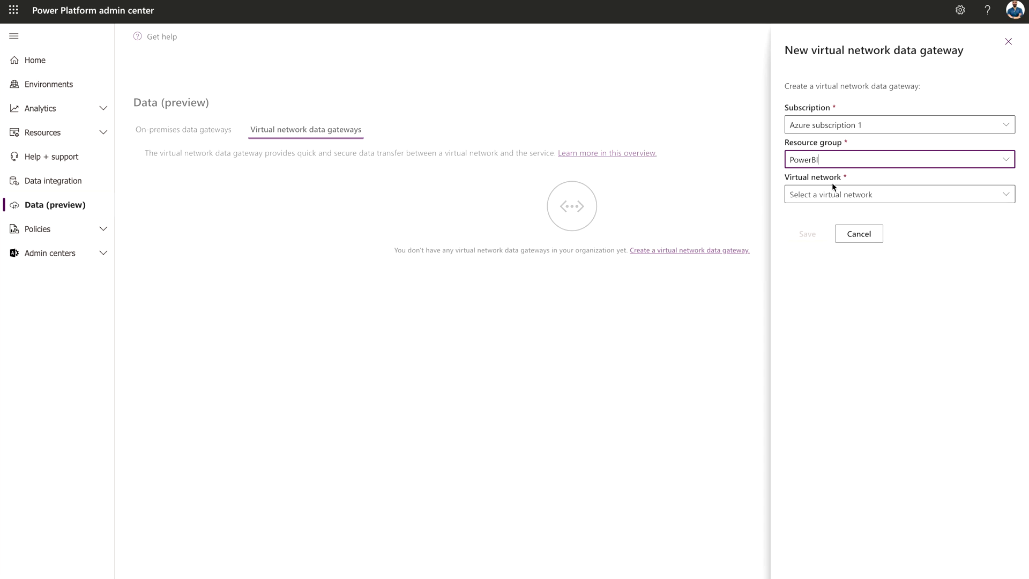
left_click(1011, 196)
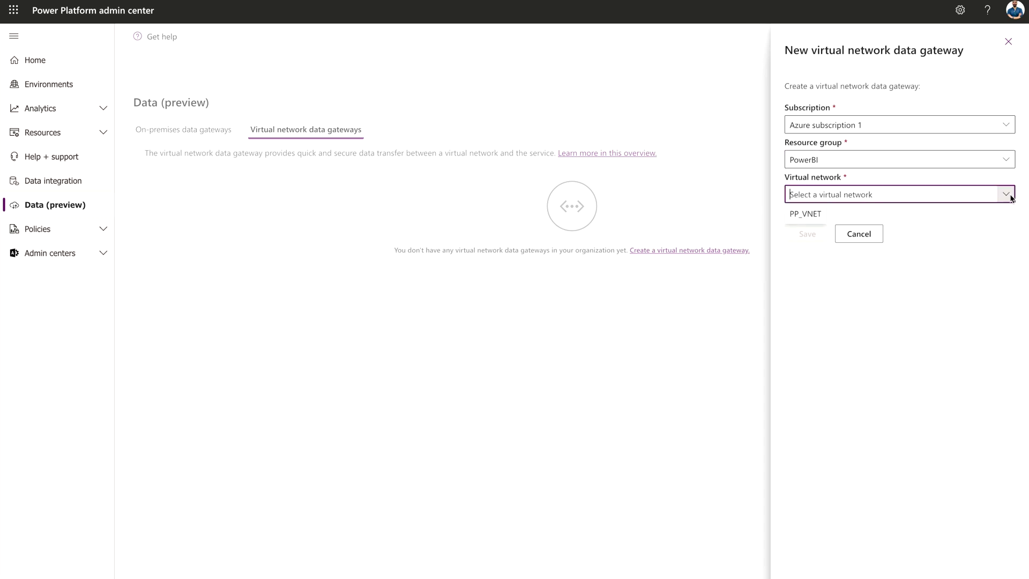
left_click(806, 215)
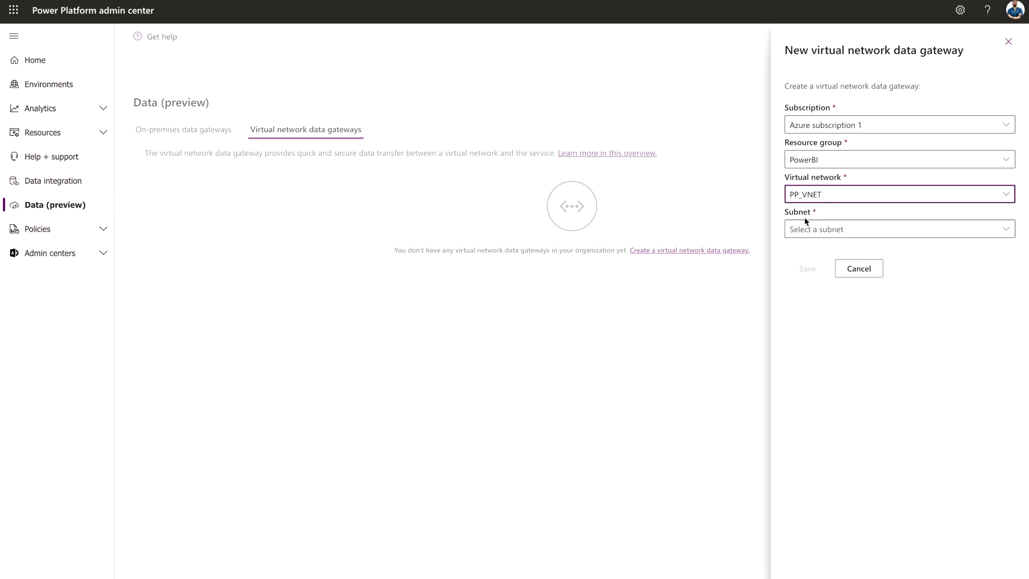
left_click(1001, 229)
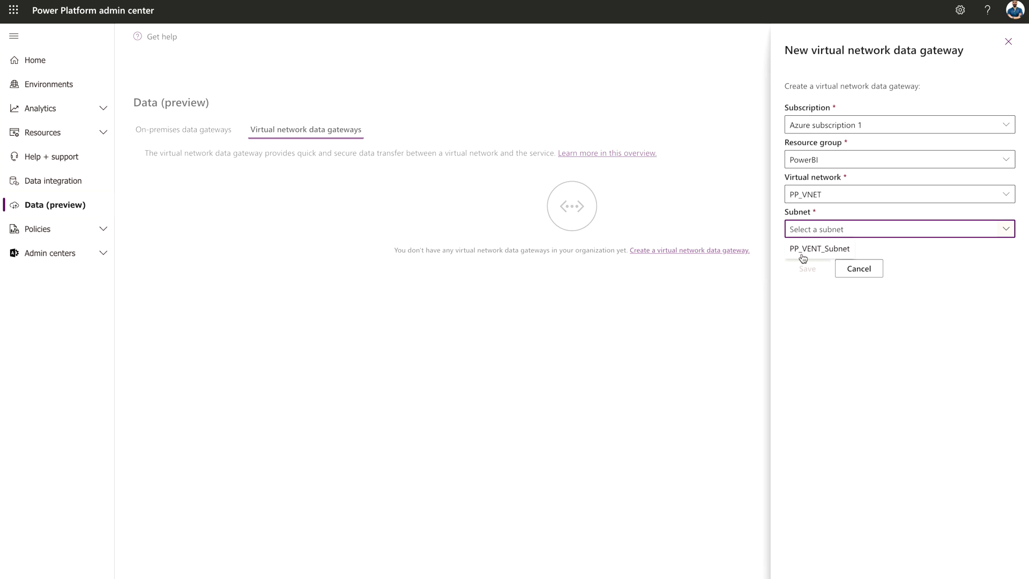
left_click(829, 251)
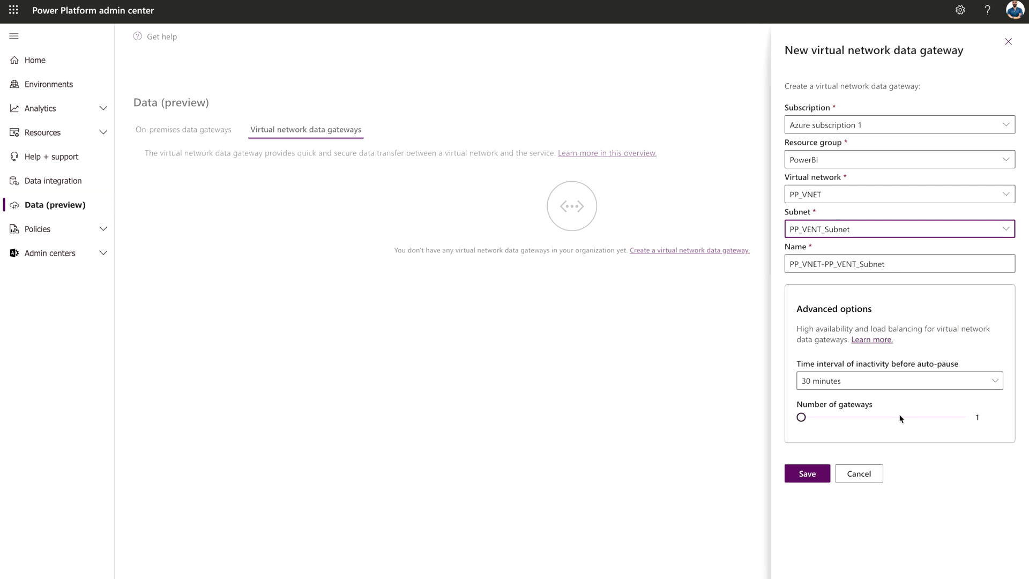
Create the gateway with a 30-minute inactivity interval before auto-pause and 1 gateway, and close the form.
left_click_drag(802, 417, 1004, 423)
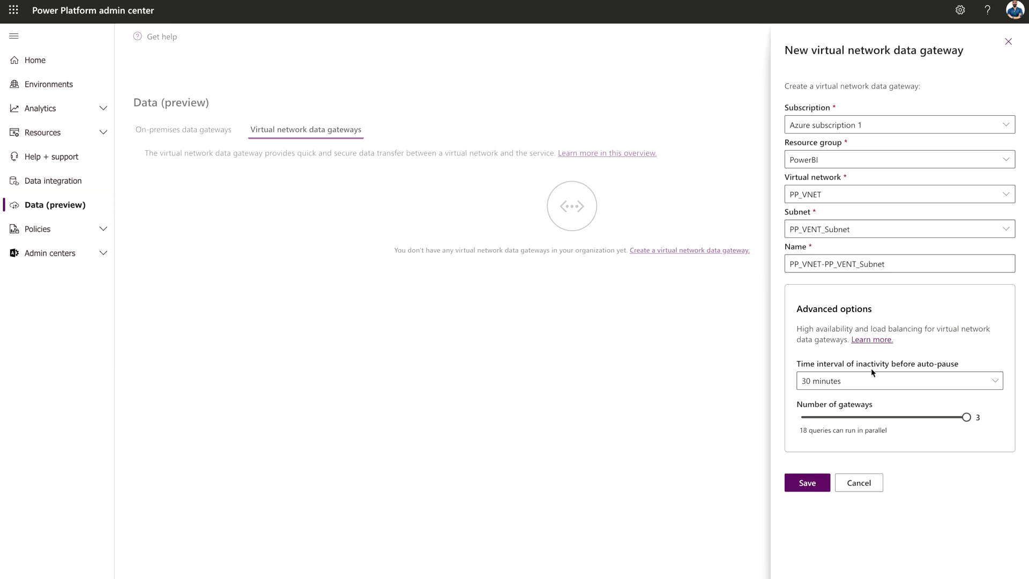
left_click(939, 379)
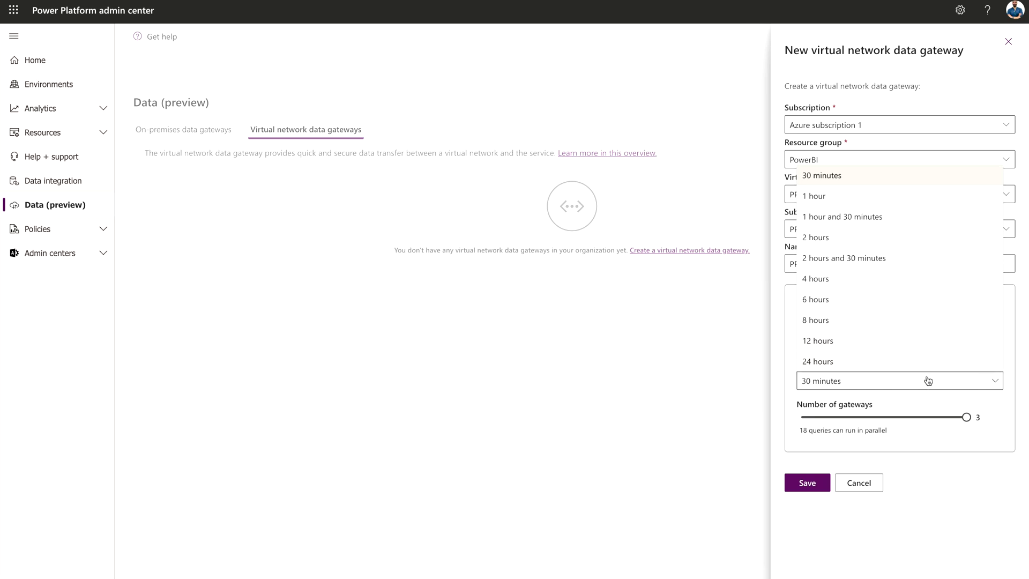
left_click(903, 182)
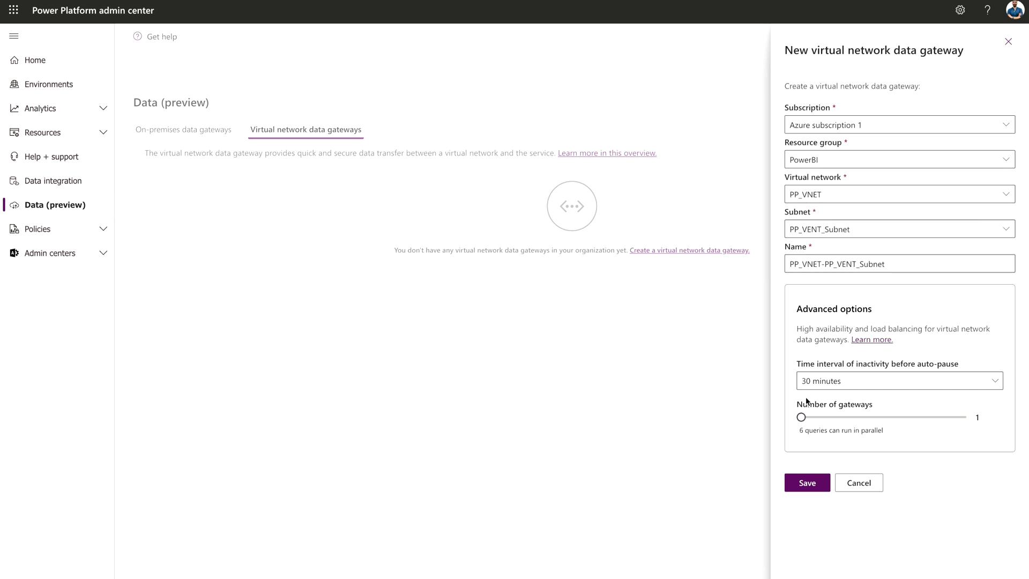
left_click(813, 484)
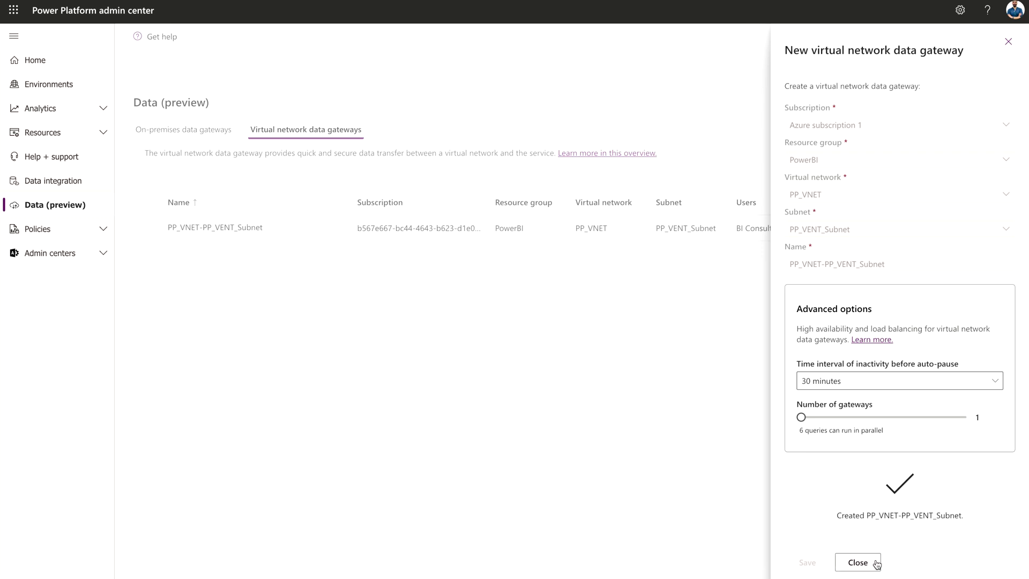
left_click(858, 562)
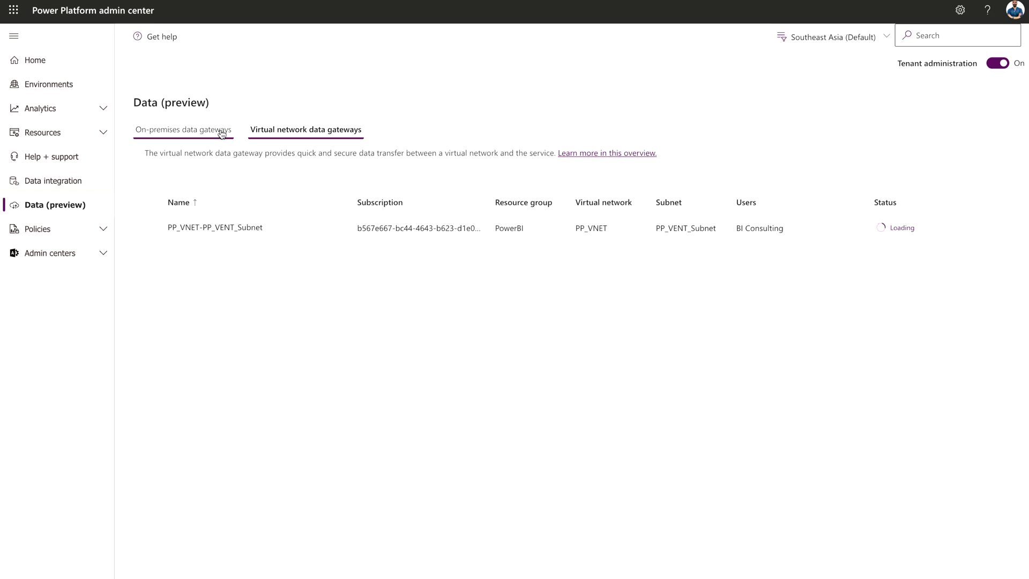
Switch to Power BI, dismiss the unfinished gateway form and show the on-premises data gateways in gateway management.
left_click(213, 134)
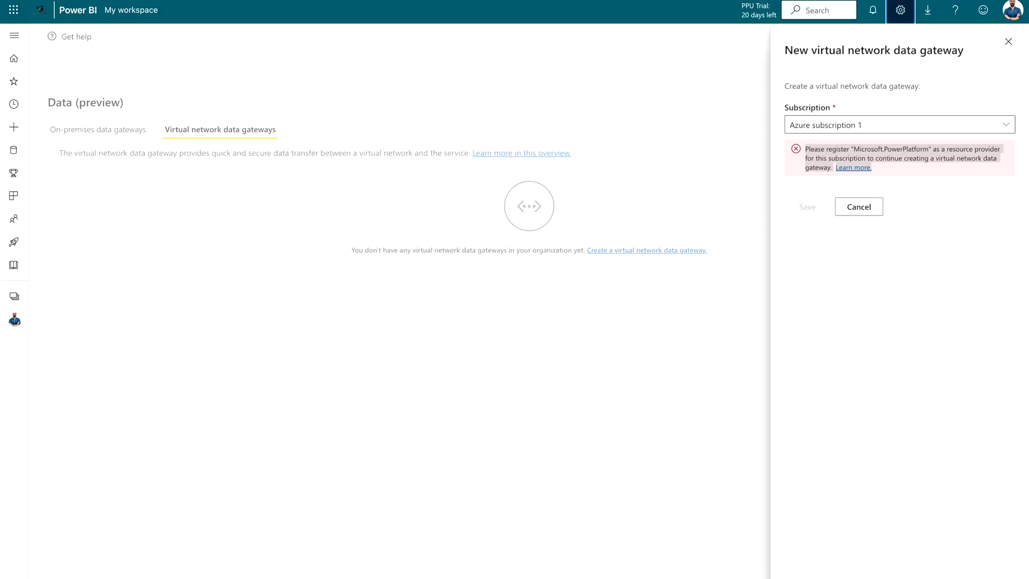
left_click(1005, 41)
left_click(901, 10)
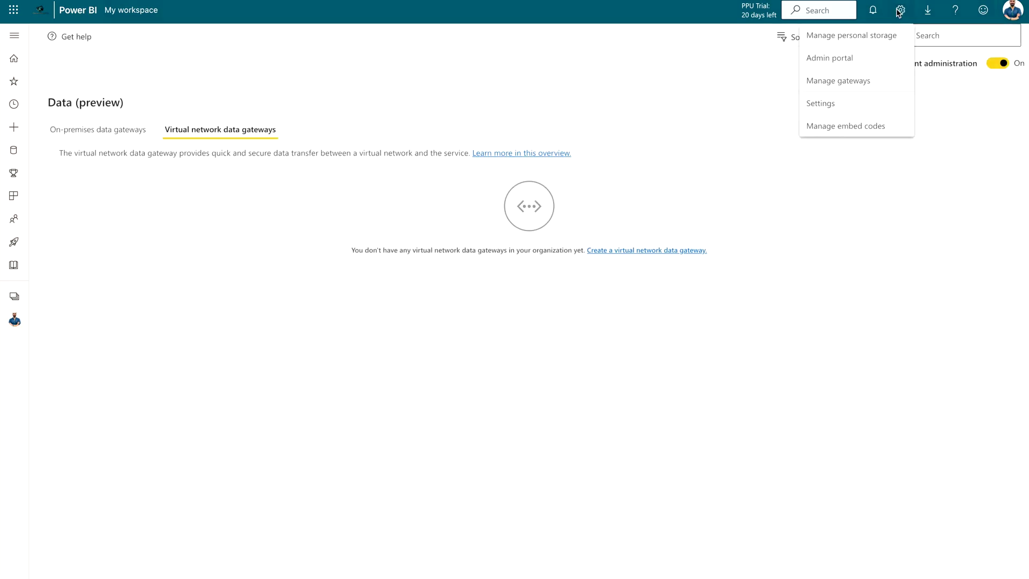
left_click(838, 81)
left_click(91, 134)
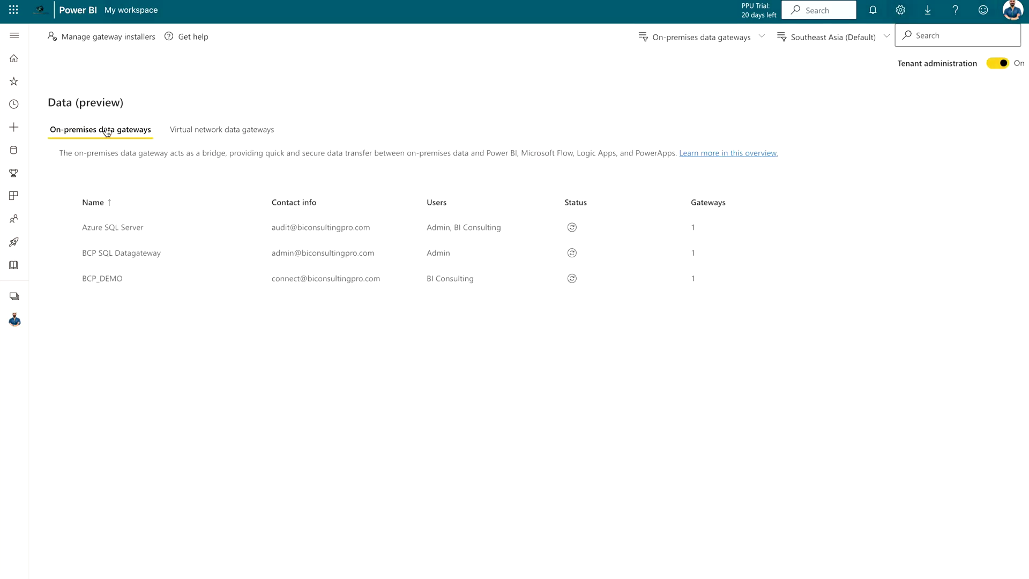
Turn on the restriction that stops users in the organization from installing gateways in the gateway installer settings.
left_click(80, 46)
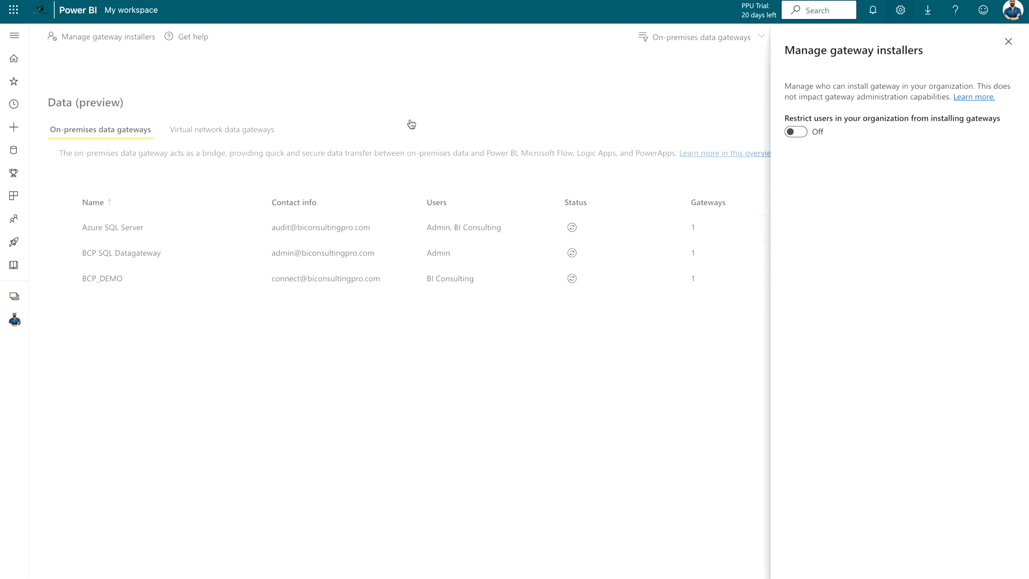
left_click(796, 132)
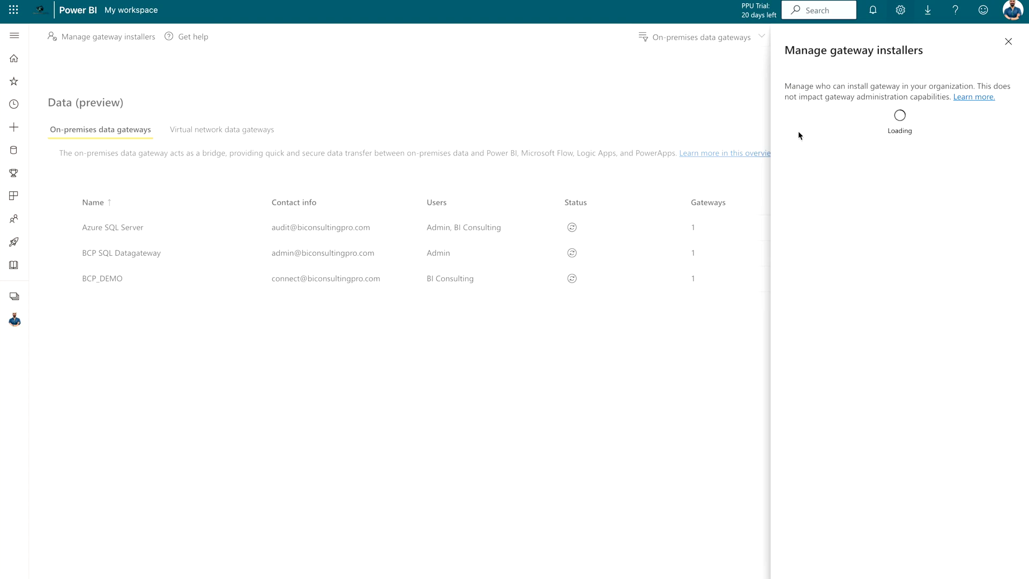